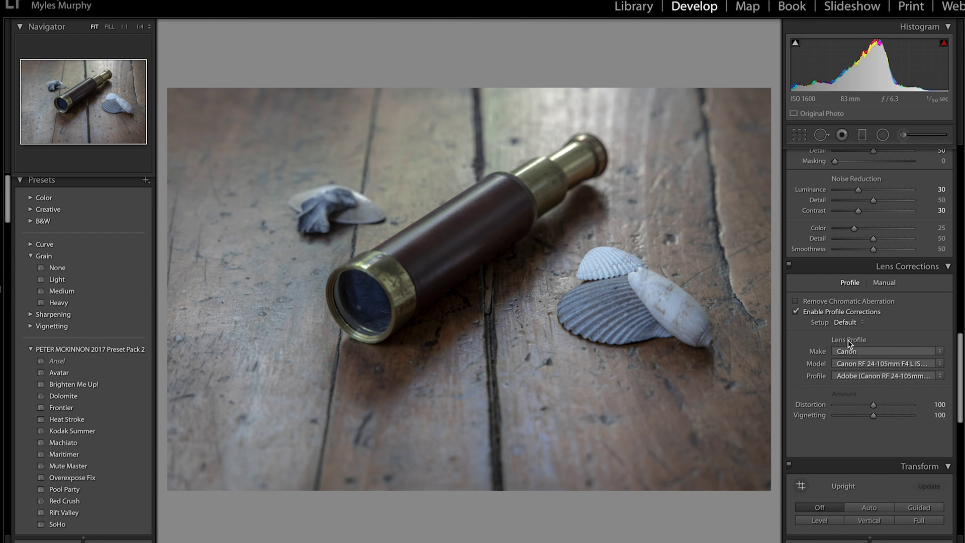
Add three points to the RGB tone curve, one each in the midtones, highlights and shadows.
scroll(831, 349, up, 5)
scroll(830, 347, up, 10)
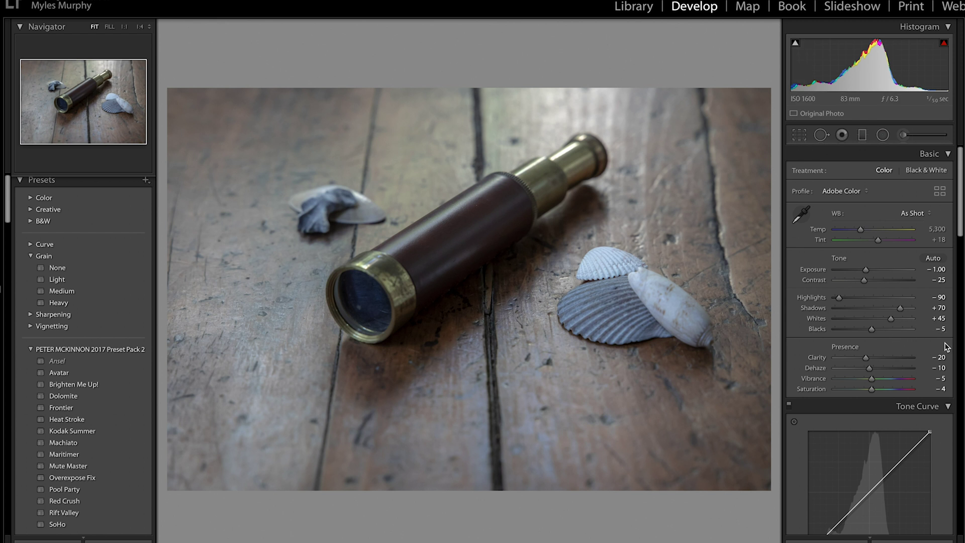
scroll(912, 352, down, 1)
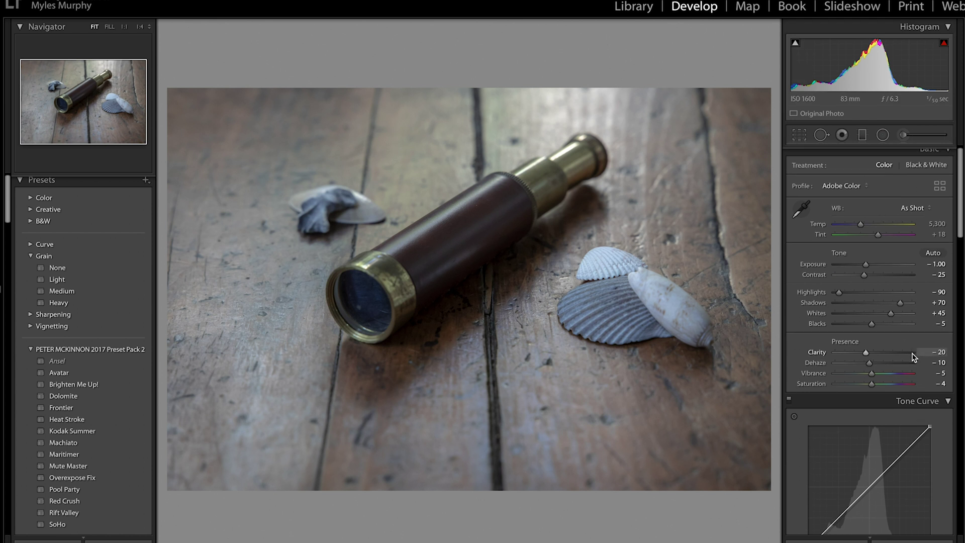
scroll(913, 355, down, 5)
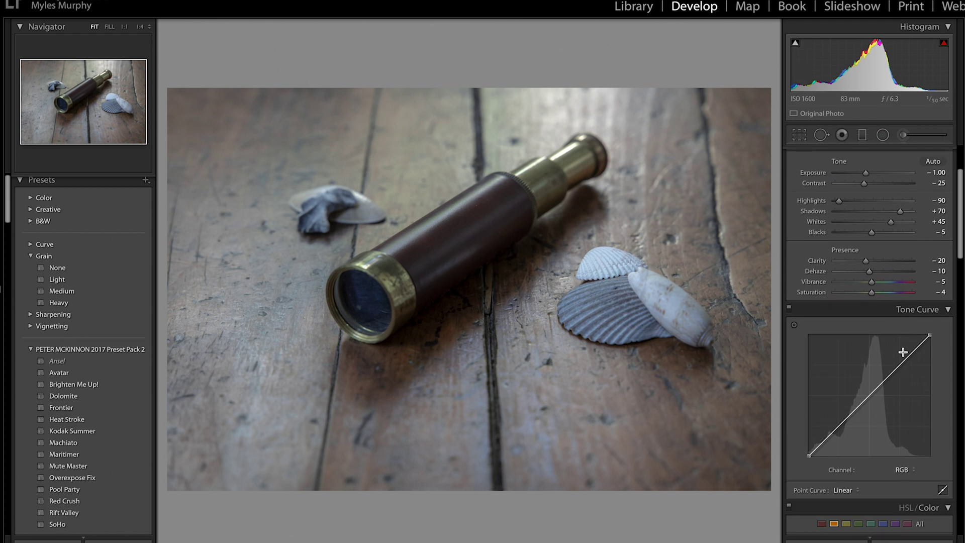
scroll(902, 352, down, 1)
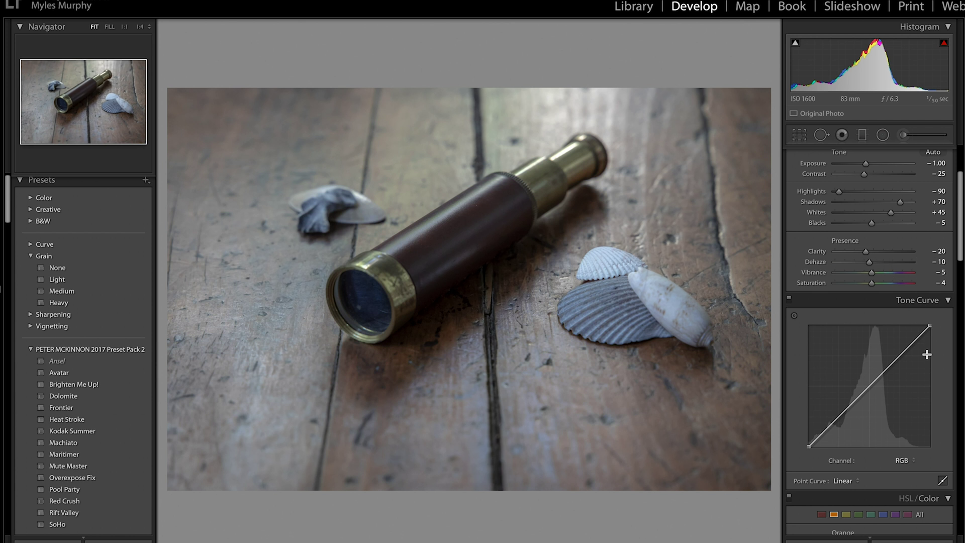
scroll(891, 364, down, 2)
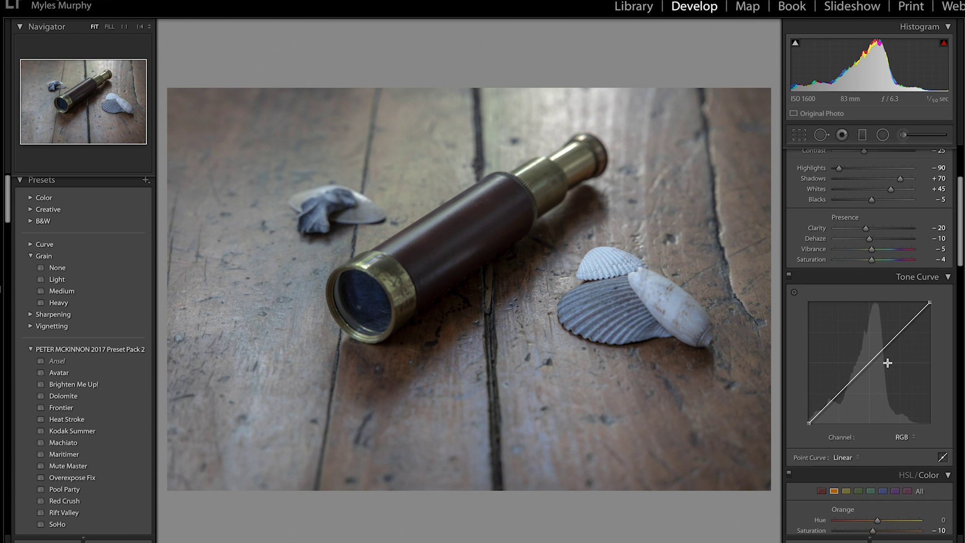
click(859, 373)
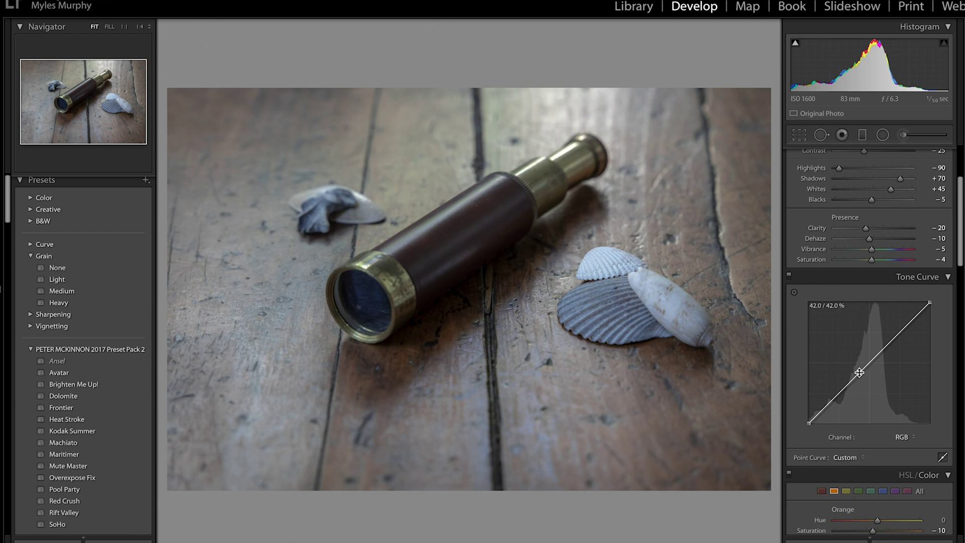
click(905, 325)
click(827, 403)
Fine-tune the shadow, midtone and highlight points of the RGB tone curve, placing the midtone at 45.9 / 45.5 %.
drag(860, 373, 868, 371)
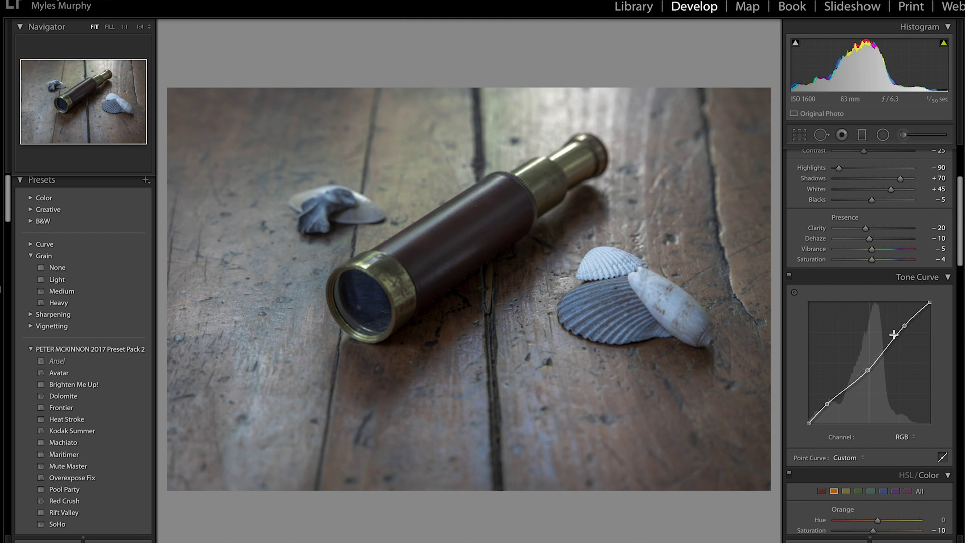
drag(904, 326, 900, 326)
mouse_move(827, 399)
mouse_down()
mouse_move(832, 410)
mouse_move(831, 401)
mouse_up()
drag(868, 371, 863, 371)
drag(831, 401, 831, 400)
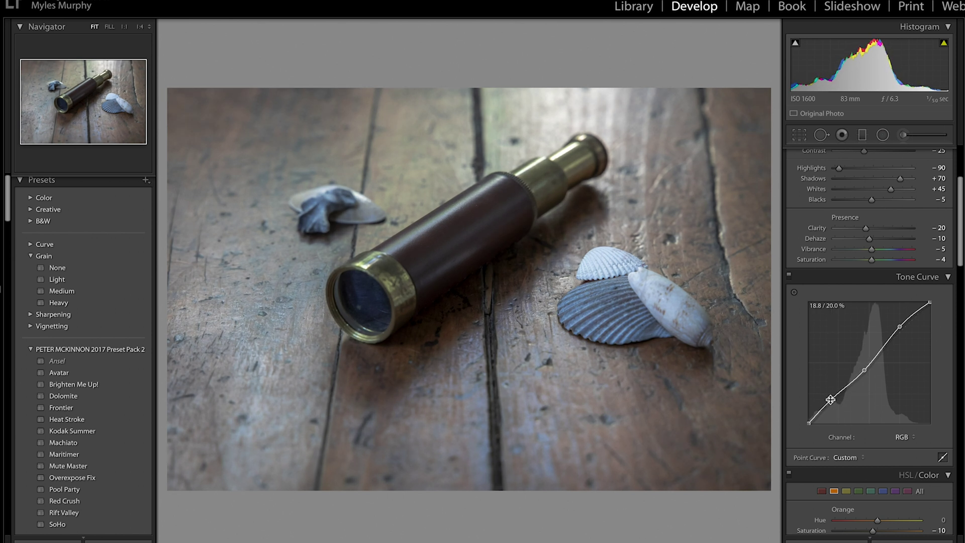
drag(864, 369, 864, 368)
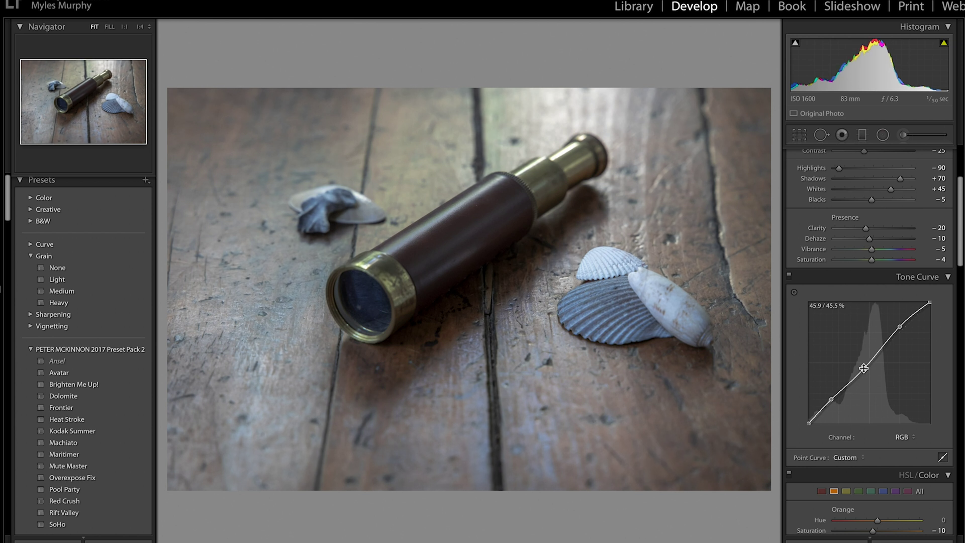
drag(899, 327, 897, 327)
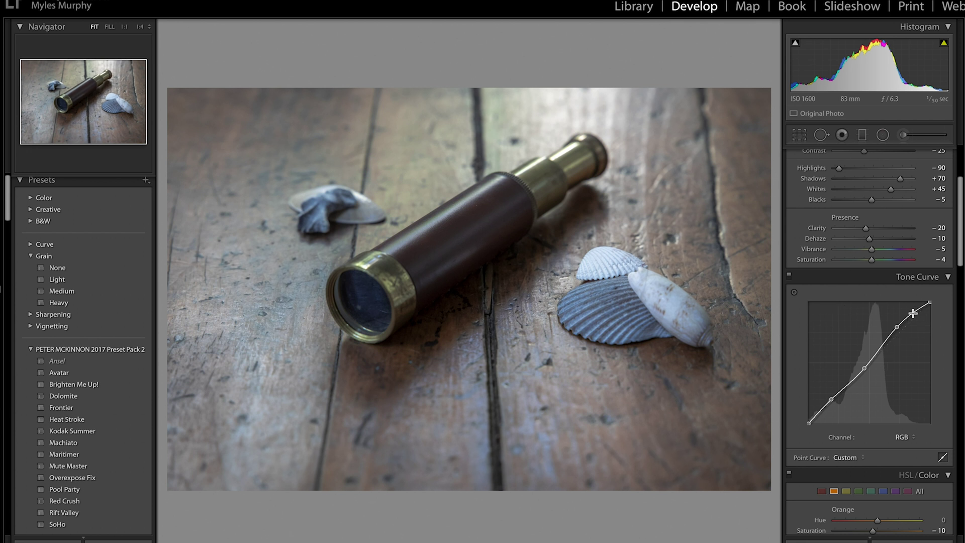
Add an upper highlight point to the RGB curve at 85.5 / 90.2 % and lower the white endpoint to flatten the brightest tones.
drag(915, 310, 916, 311)
drag(917, 310, 915, 310)
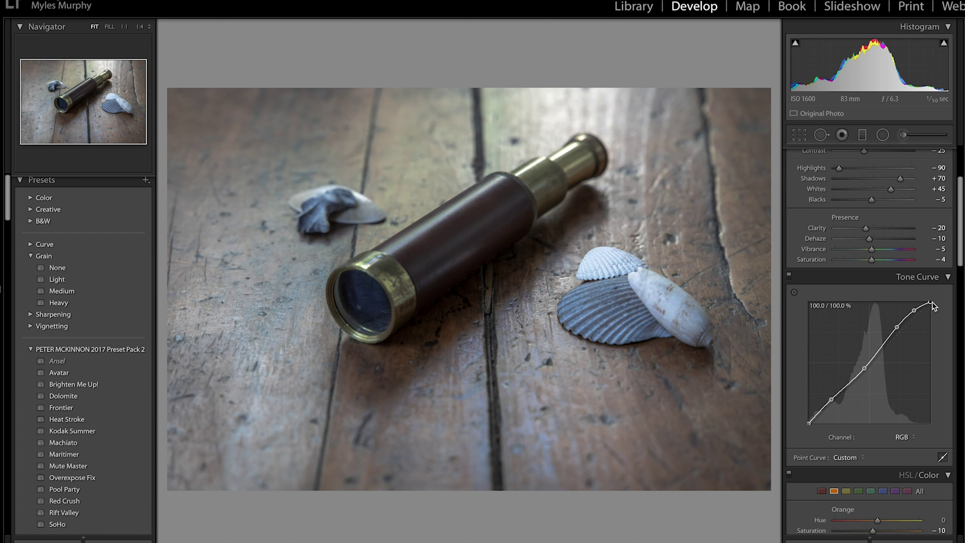
drag(930, 303, 941, 315)
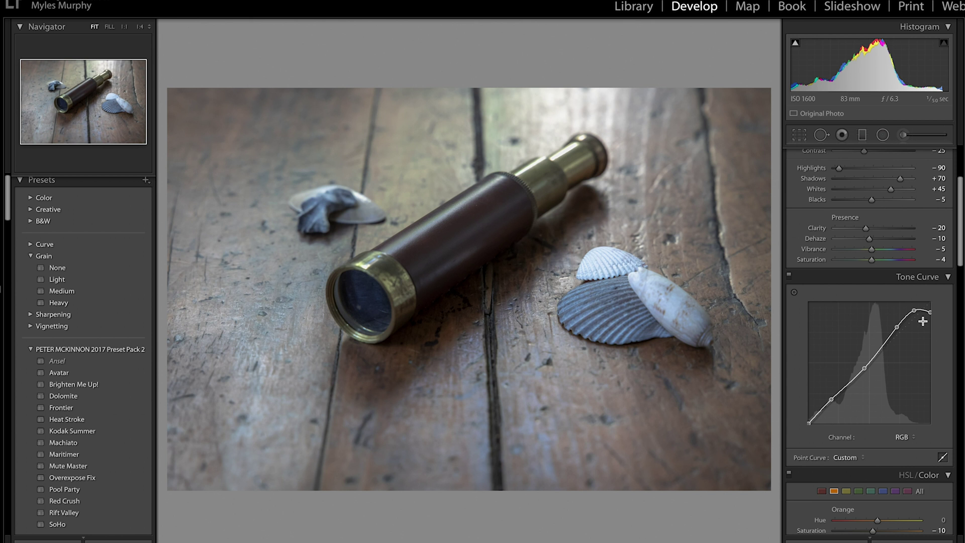
drag(919, 313, 913, 312)
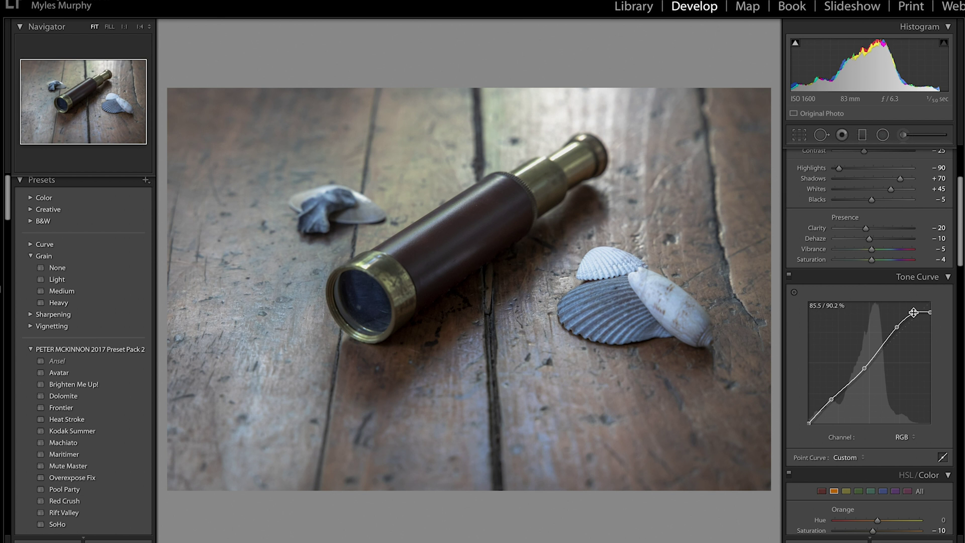
Raise the RGB curve's midtone point slightly and lift its black endpoint to fade the darkest shadows.
click(865, 369)
drag(865, 369, 864, 365)
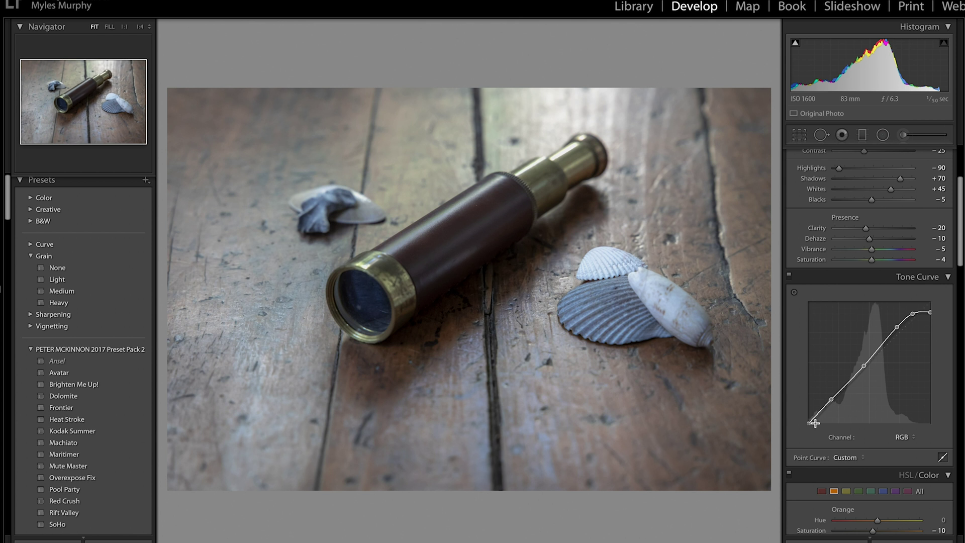
drag(810, 424, 832, 400)
click(825, 406)
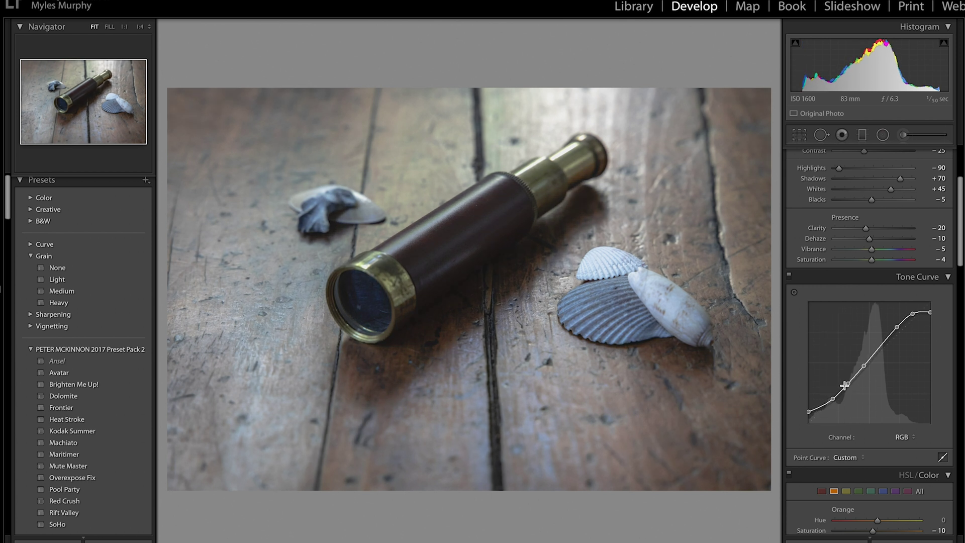
Add a curve point between the shadows and midtones, then refine the shadow point and lower the black endpoint slightly.
mouse_move(847, 384)
mouse_down()
mouse_move(868, 363)
mouse_move(853, 381)
mouse_up()
click(836, 397)
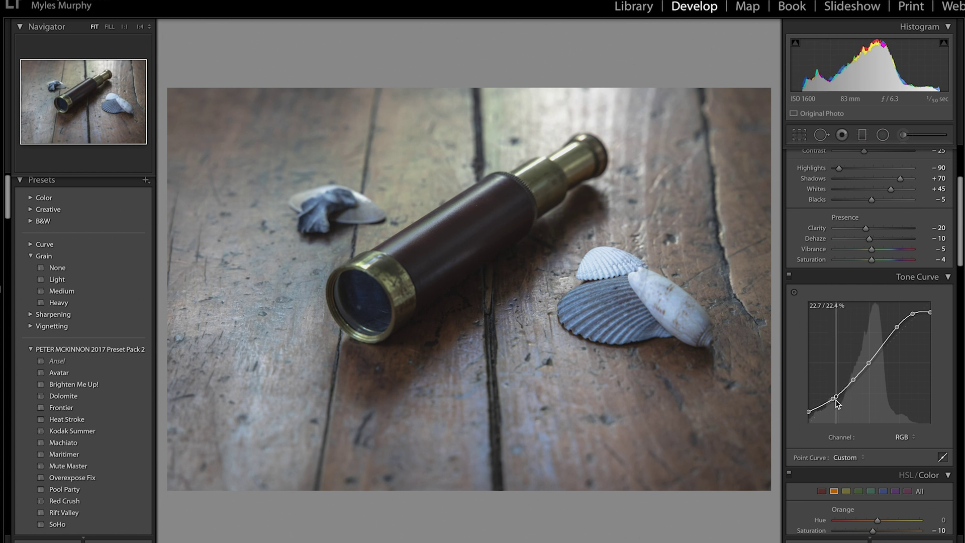
key(ctrl+z)
drag(833, 398, 809, 413)
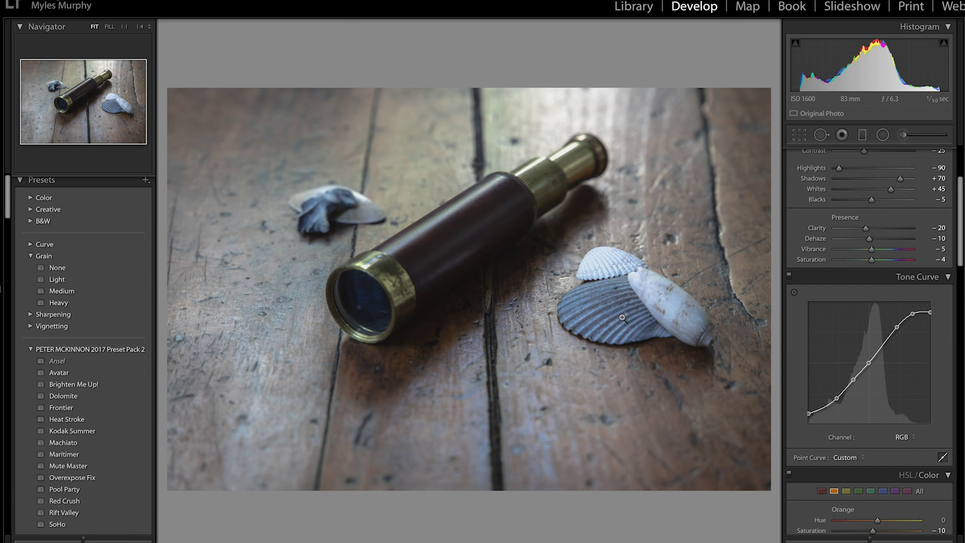
Inspect the telescope's leather barrel and brass lens end at 1:1 zoom to check the shadow detail.
click(426, 262)
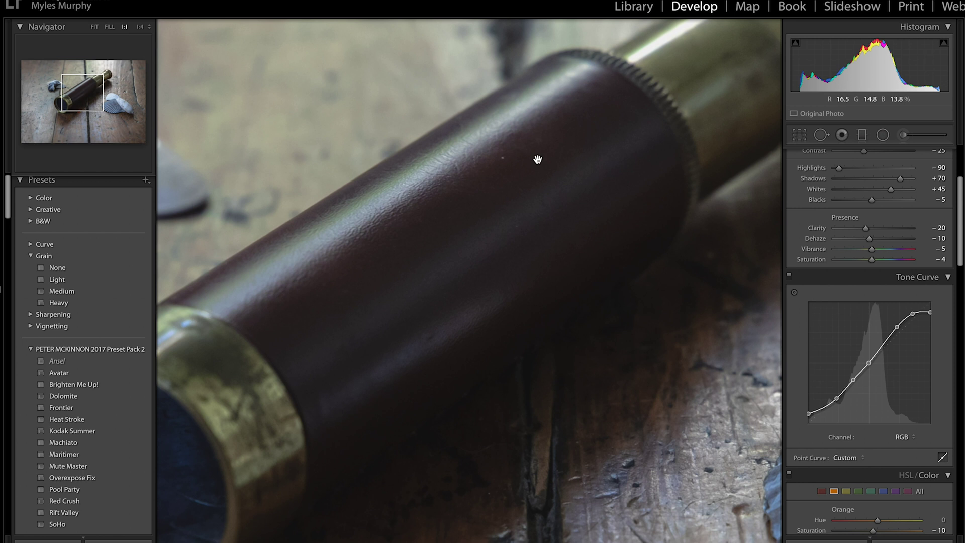
click(422, 275)
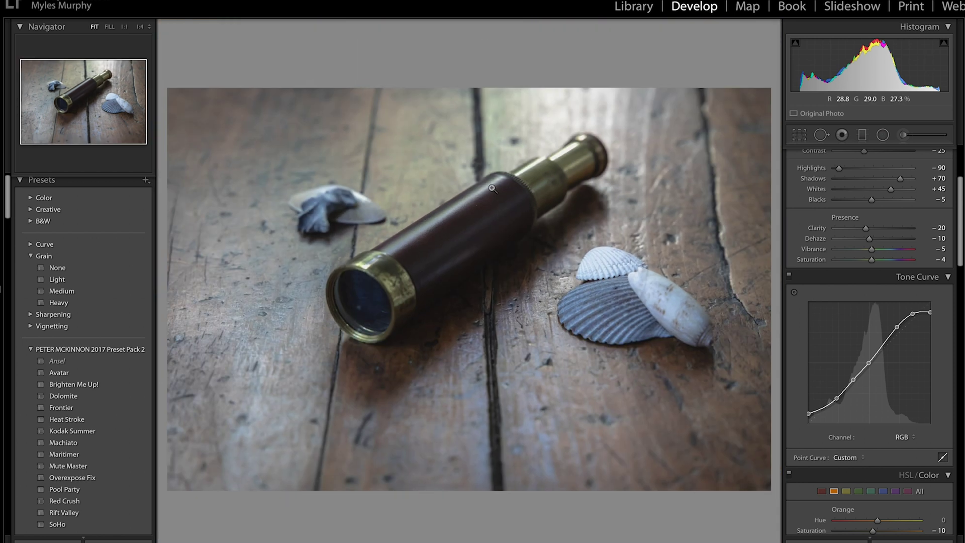
click(378, 267)
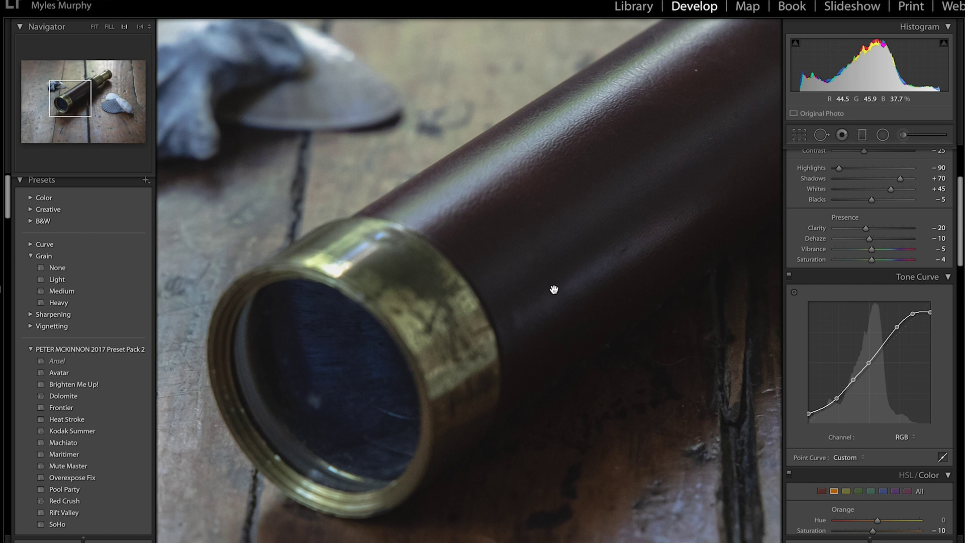
click(525, 279)
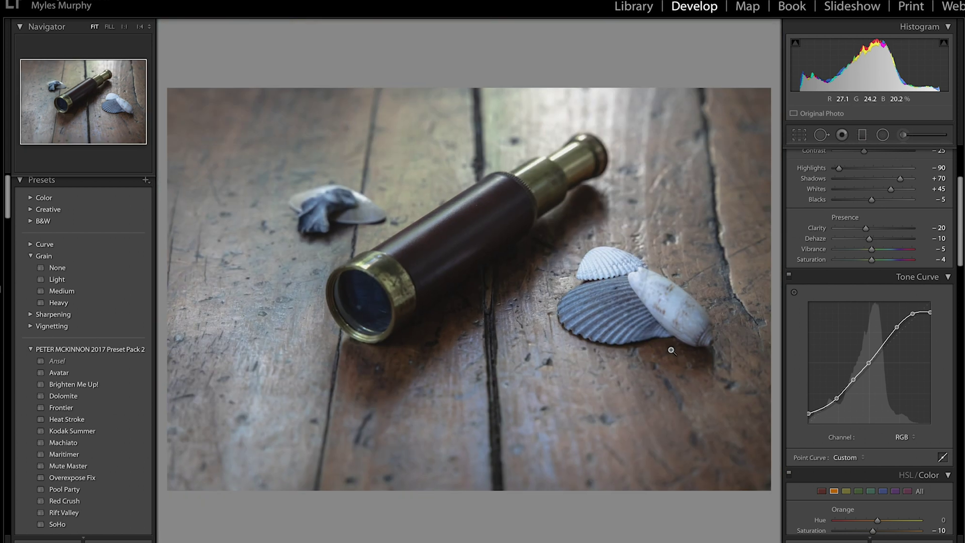
drag(517, 287, 492, 289)
Compare the telescope, shells and wood planks in the split before/after view, both zoomed in and at full-image size.
key(y)
click(409, 276)
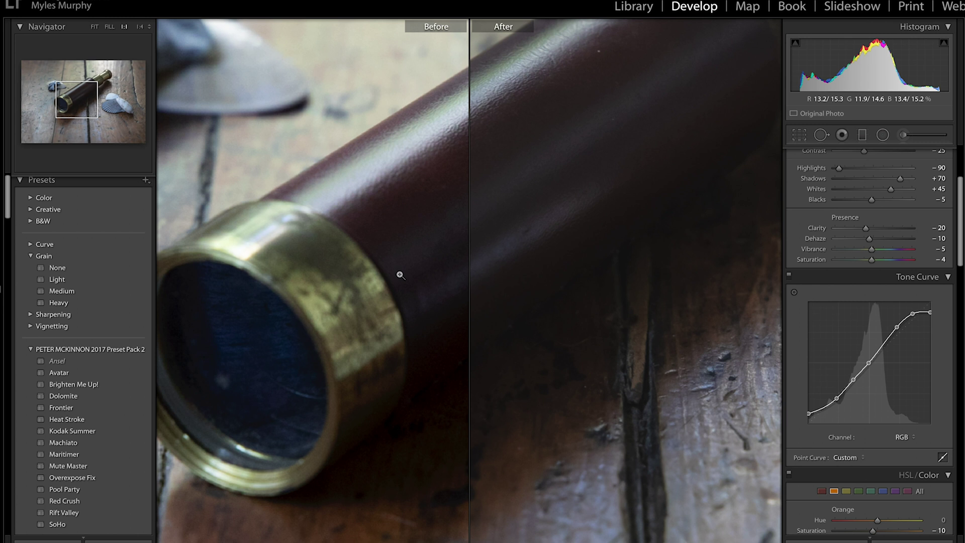
click(400, 275)
drag(400, 275, 473, 296)
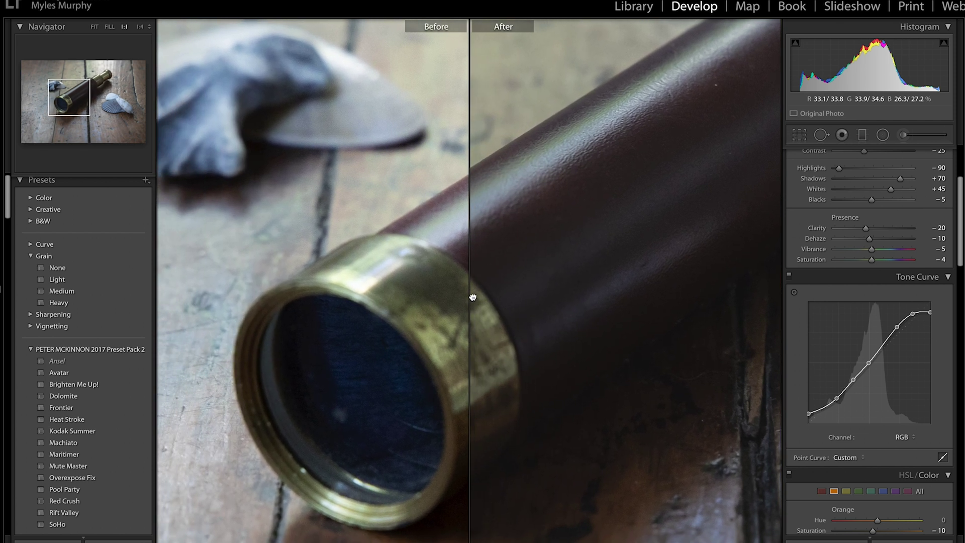
click(473, 297)
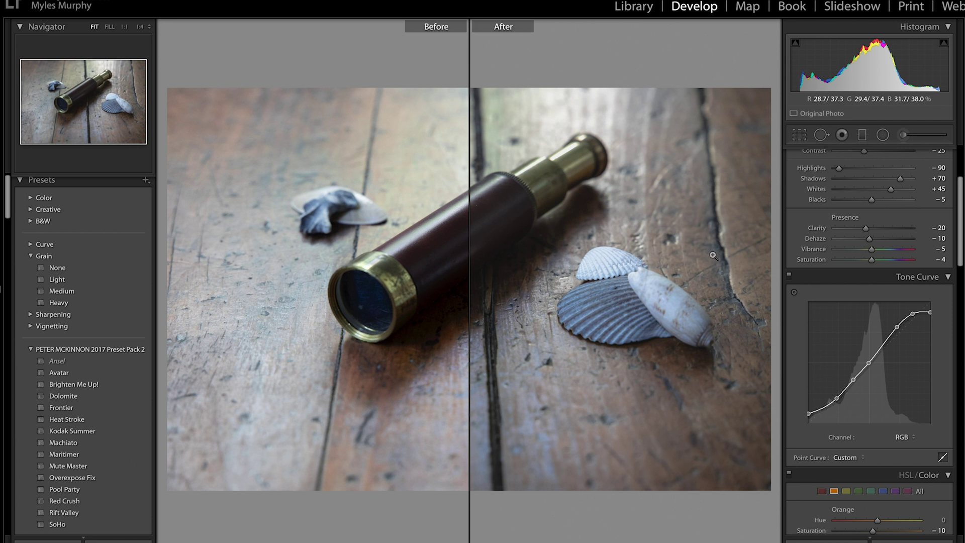
click(396, 358)
drag(386, 371, 166, 323)
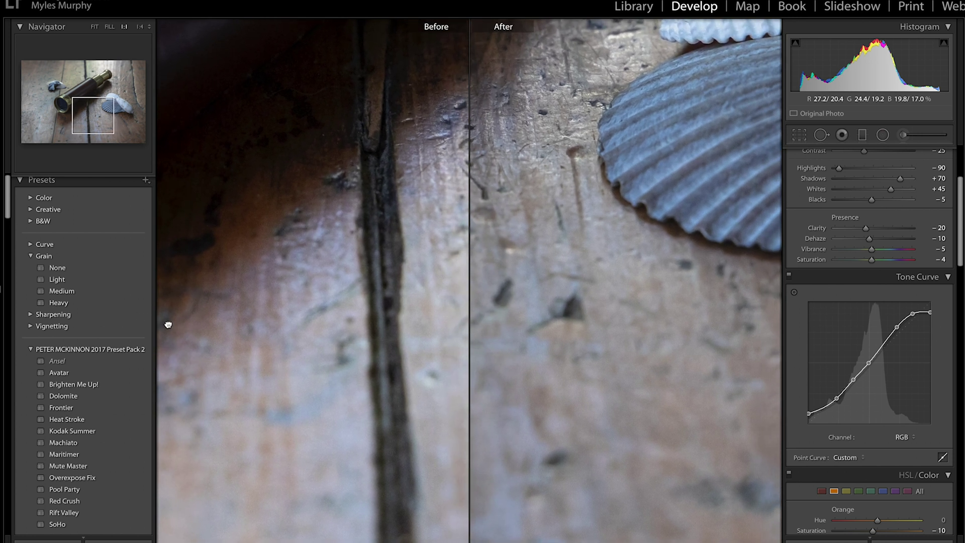
click(166, 323)
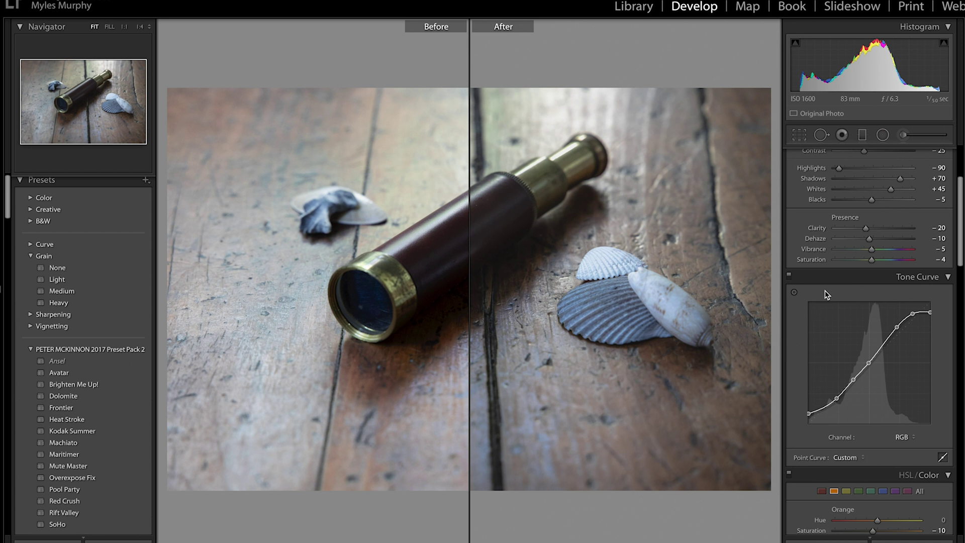
key(y)
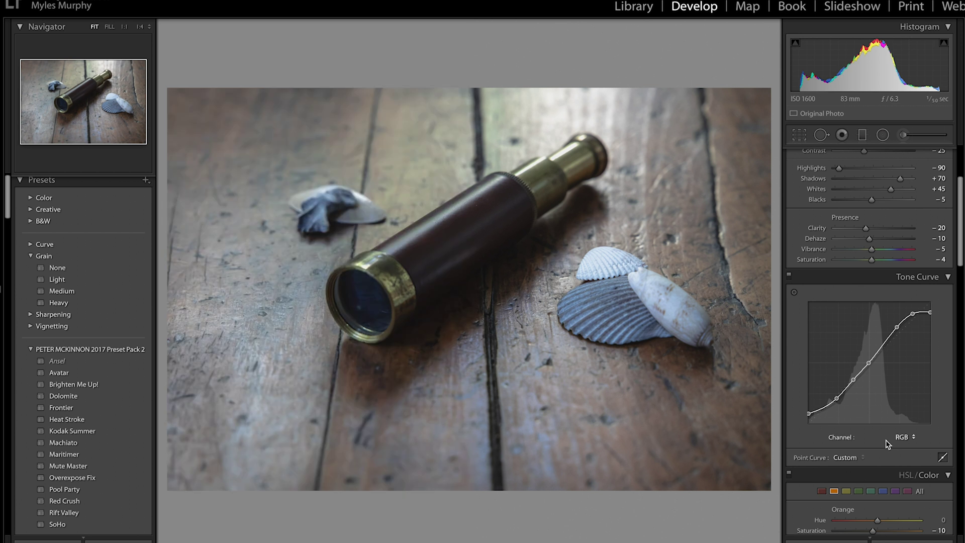
Review the hue, saturation and luminance adjustments of the yellow, orange and red color ranges.
scroll(886, 439, up, 5)
scroll(885, 440, down, 6)
scroll(886, 444, down, 10)
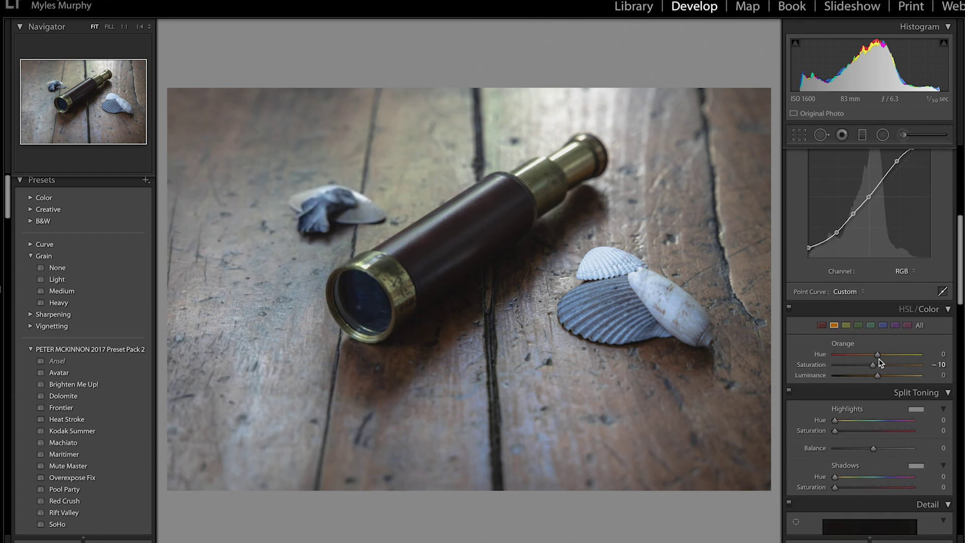
scroll(879, 364, down, 1)
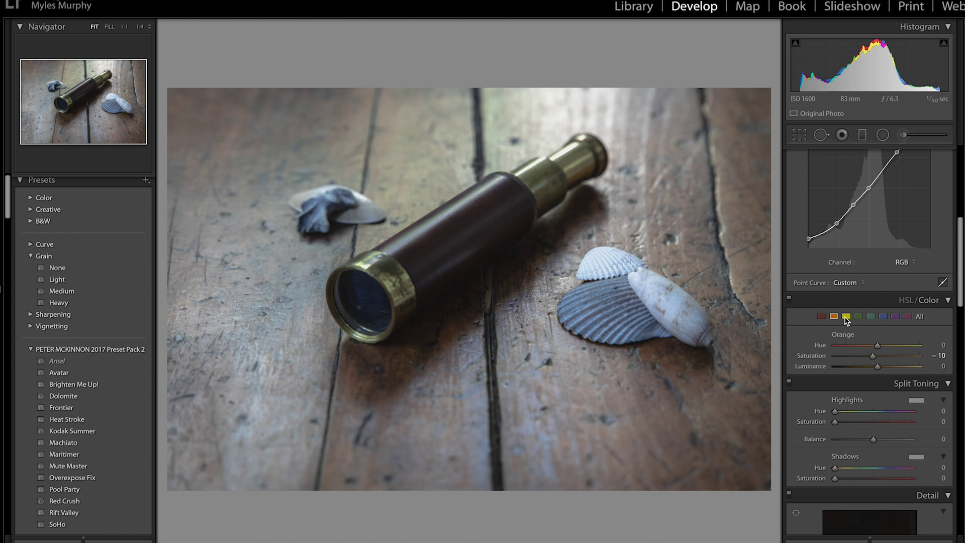
click(847, 317)
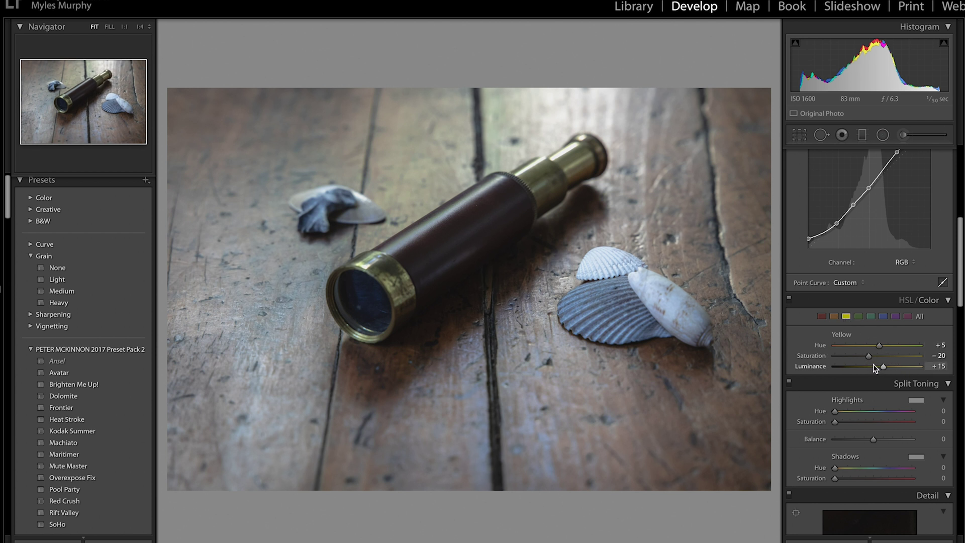
click(834, 316)
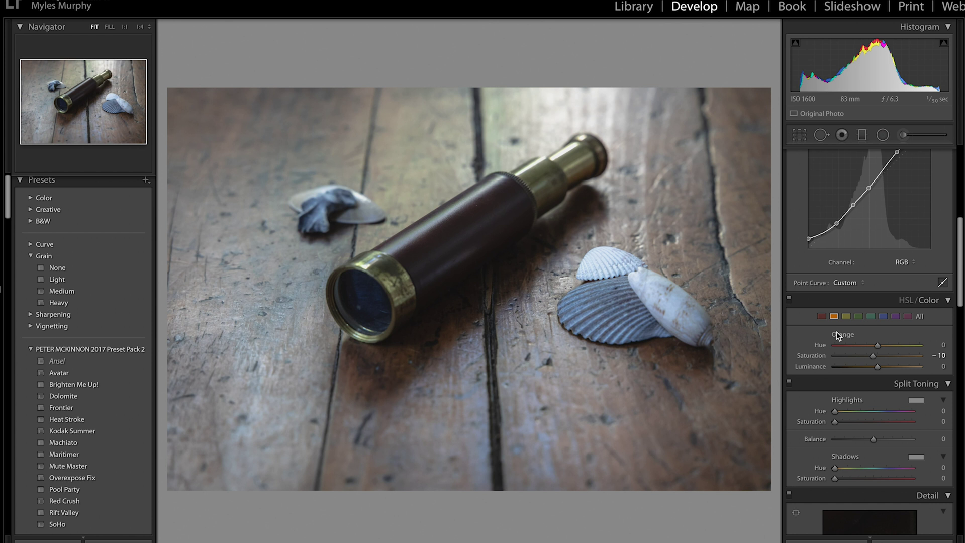
click(823, 317)
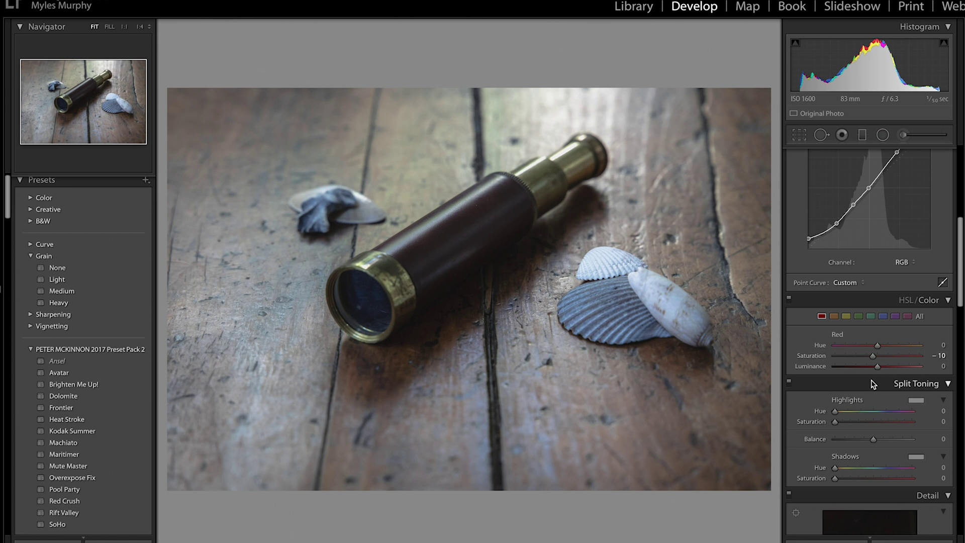
Review the split toning, sharpening, noise reduction, lens correction and vignetting settings.
scroll(875, 426, down, 5)
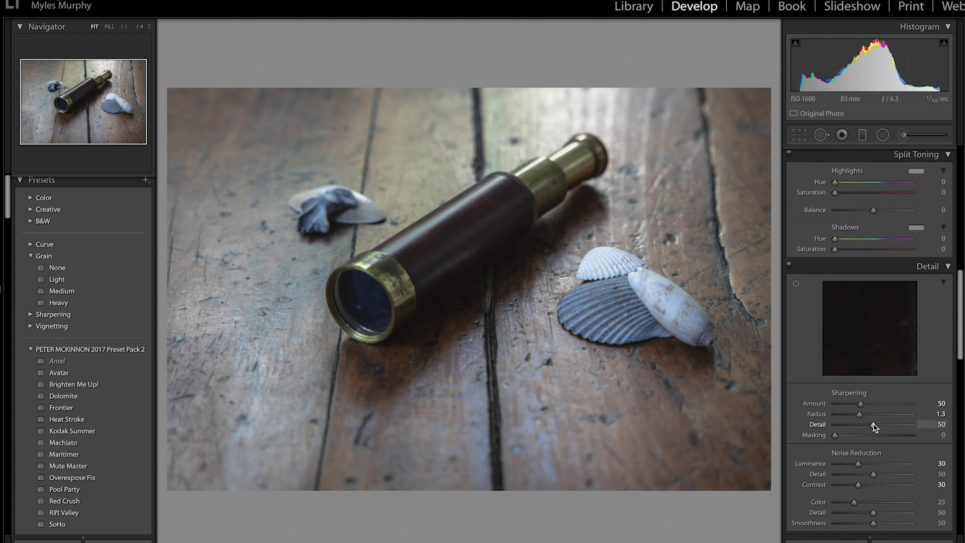
scroll(875, 426, down, 2)
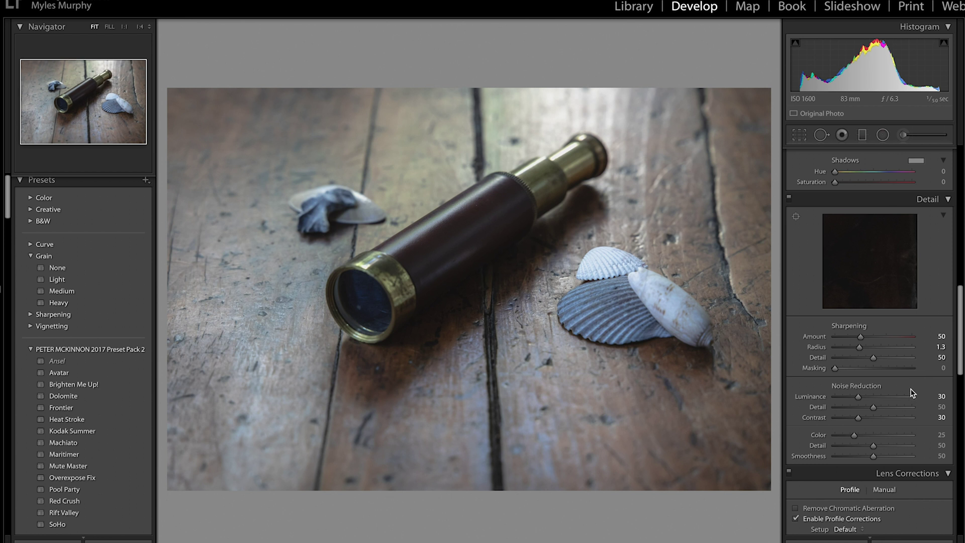
scroll(912, 392, down, 3)
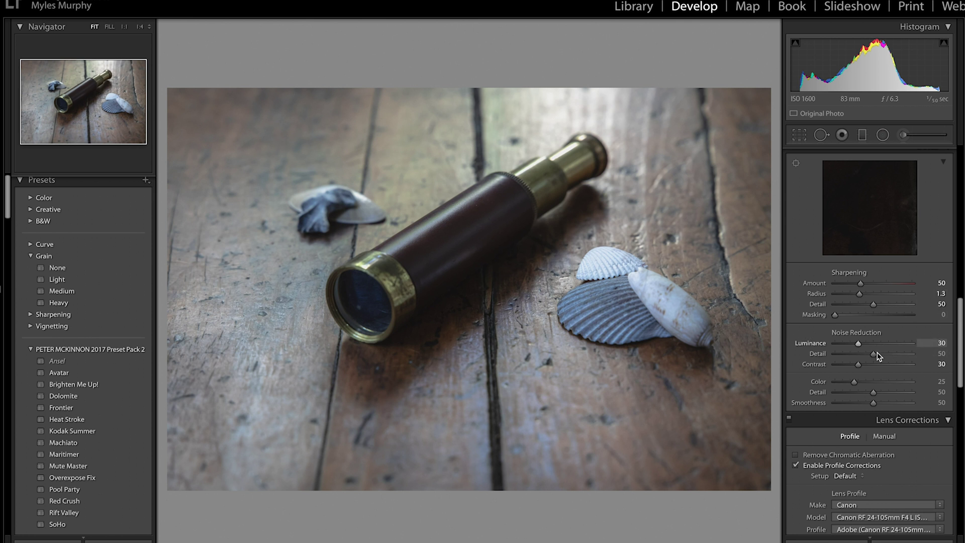
scroll(880, 360, down, 10)
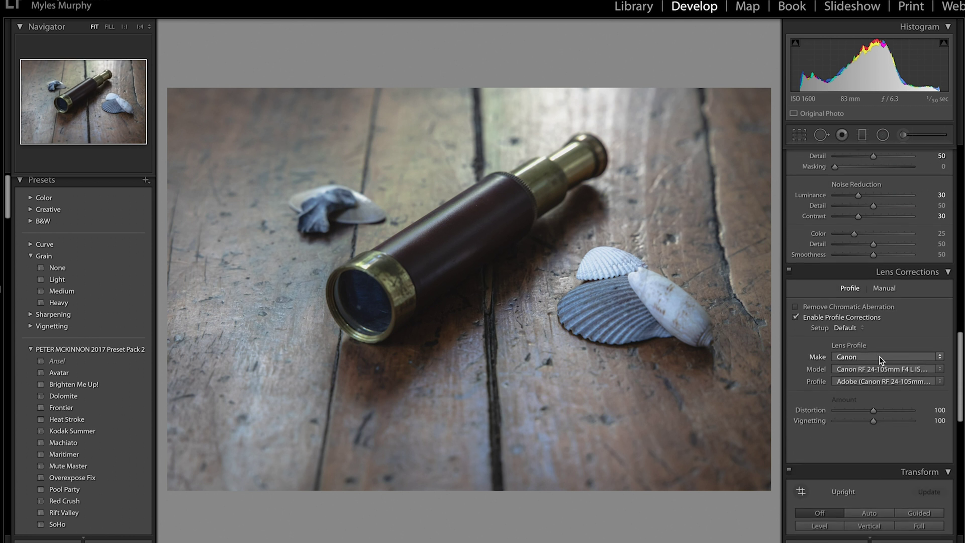
scroll(880, 361, down, 5)
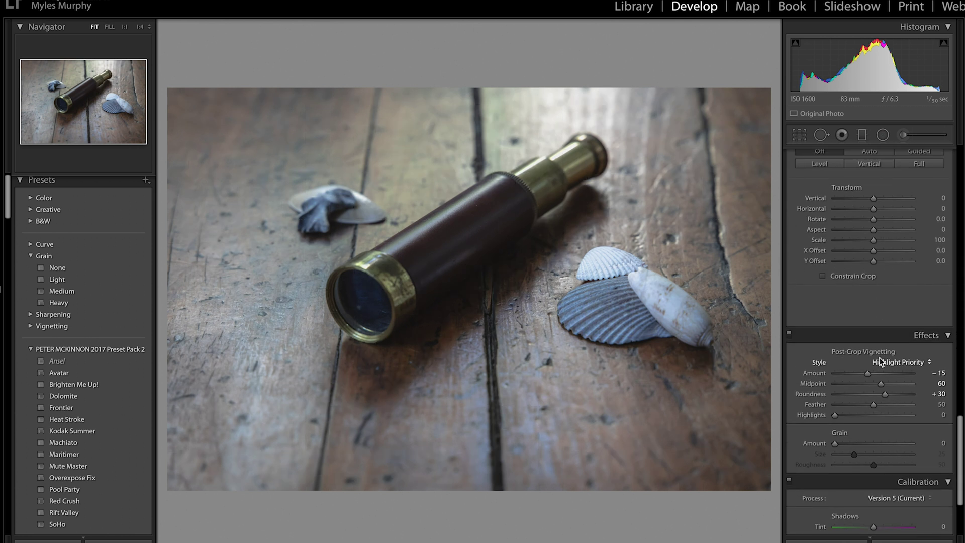